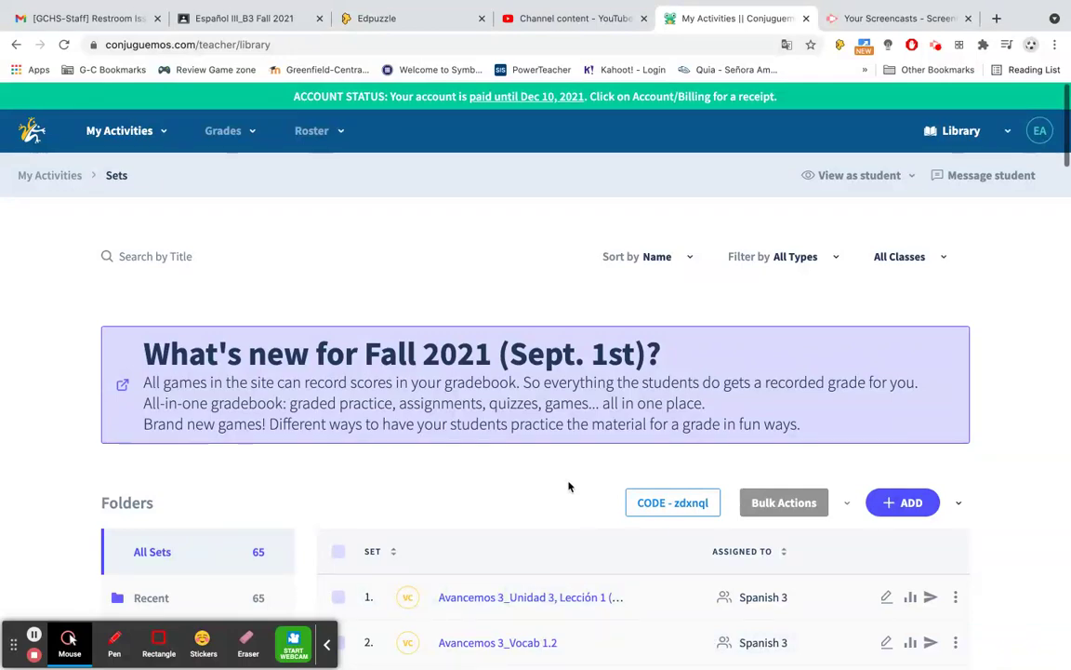
- Turn the El futuro verb set into a quiz from its row's actions menu
scroll(569, 486, down, 3)
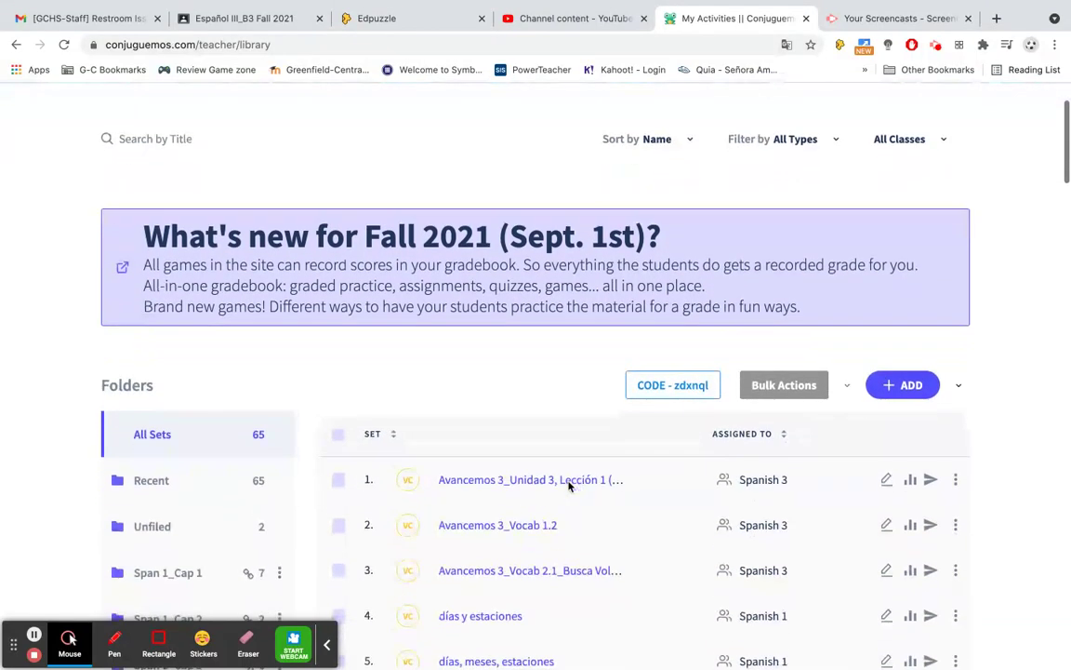
scroll(569, 487, down, 5)
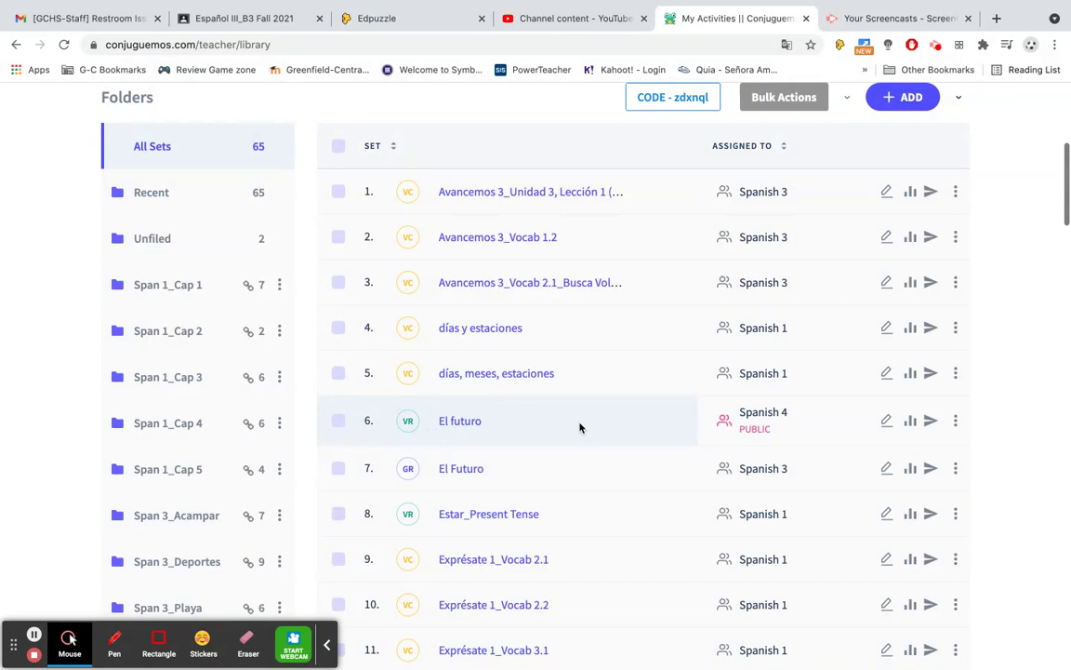
click(956, 423)
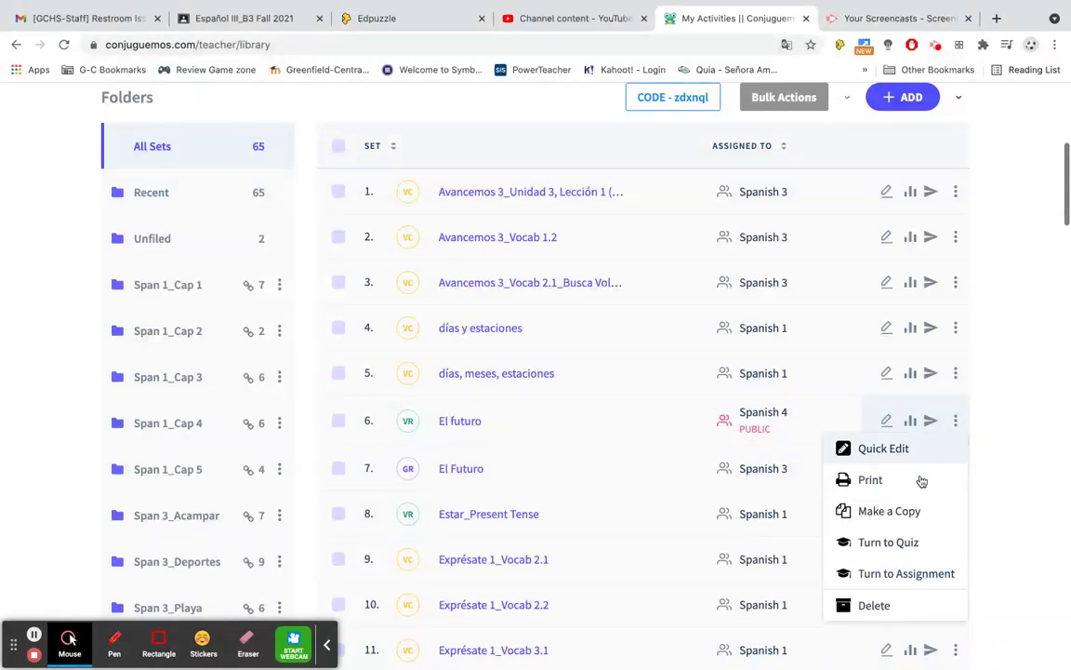
click(923, 547)
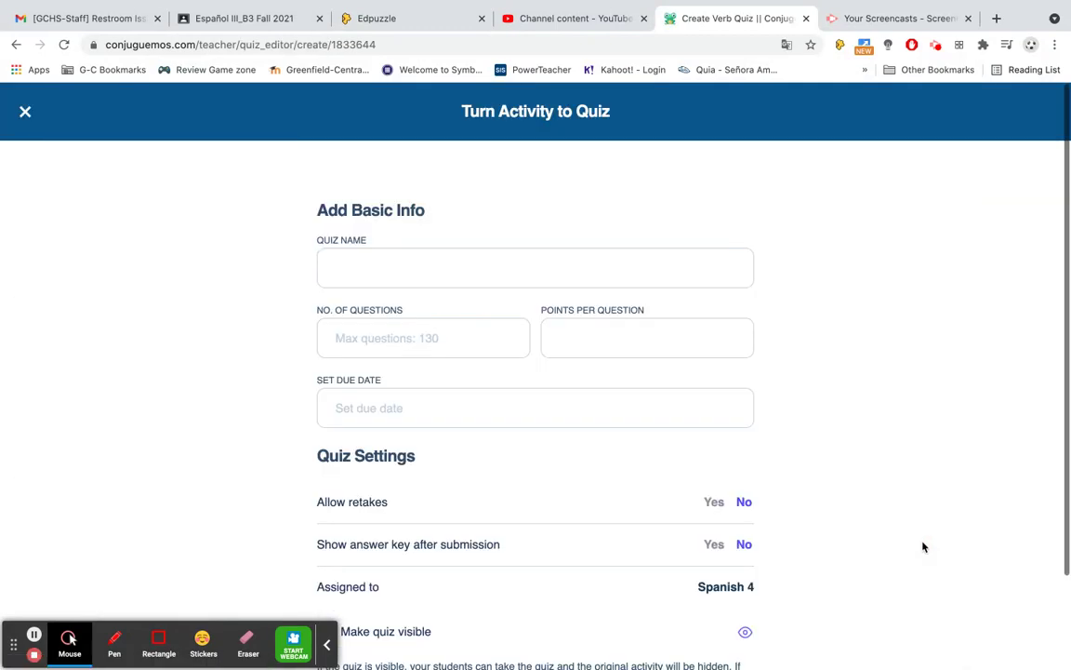
- Enter quiz name 'Prueba: el futuro', 4 questions and 2 points per question
click(412, 264)
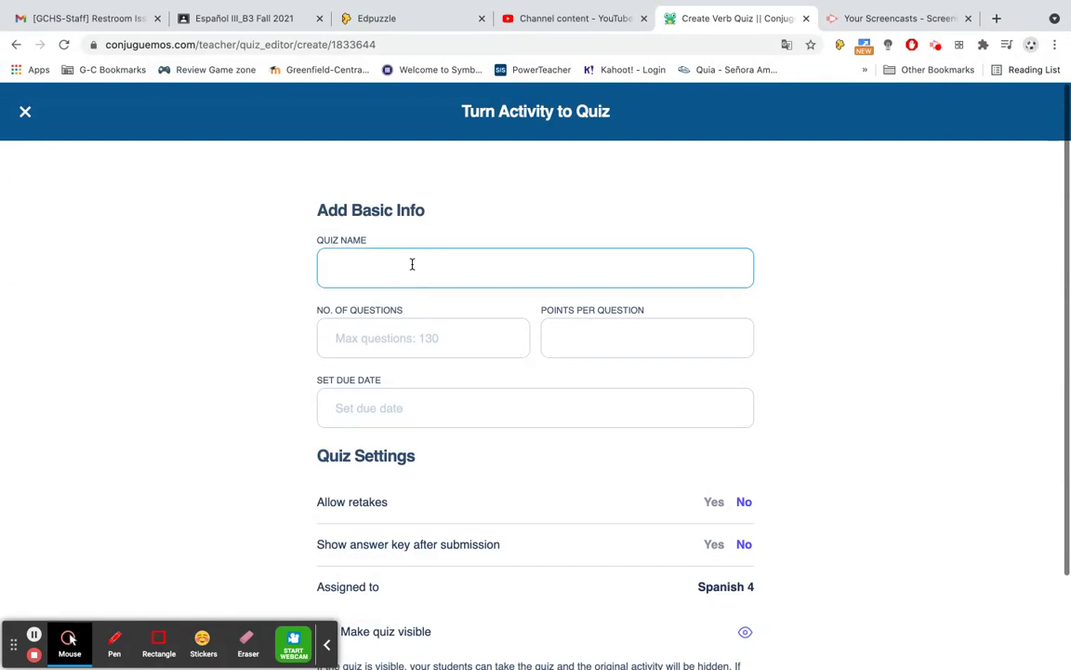
text(Prueba: el futuro)
click(381, 336)
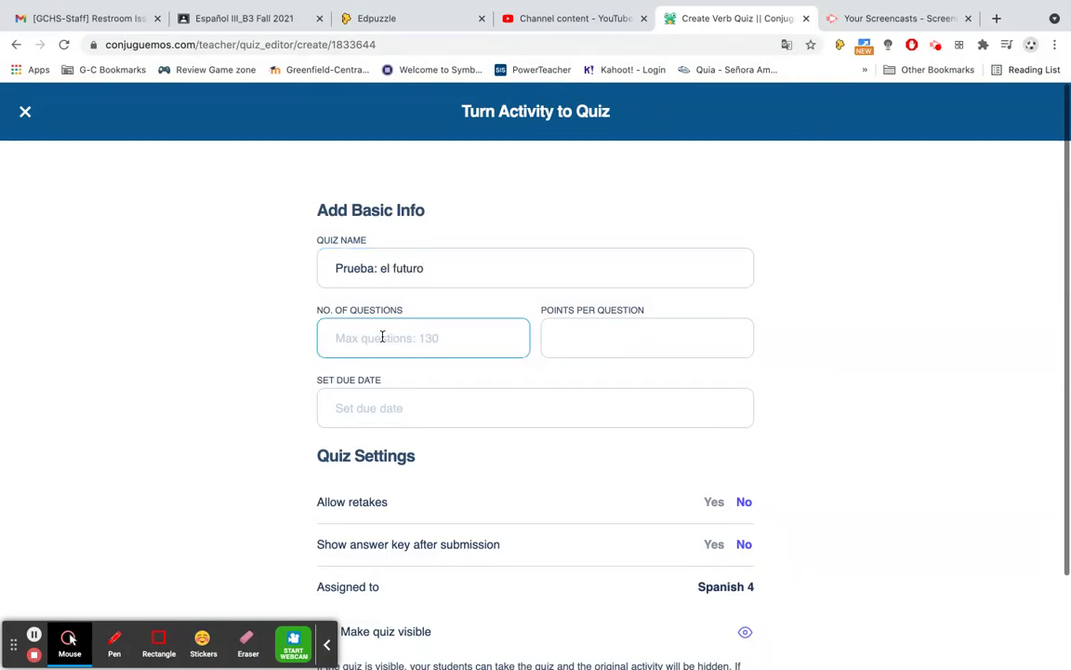
text(4)
click(582, 338)
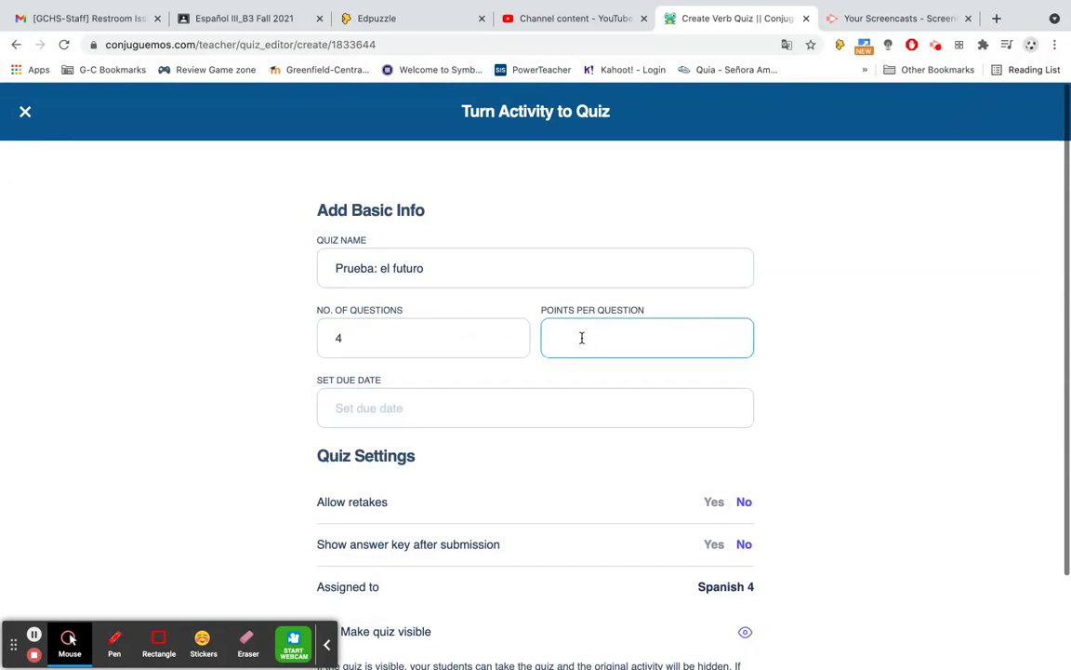
text(2)
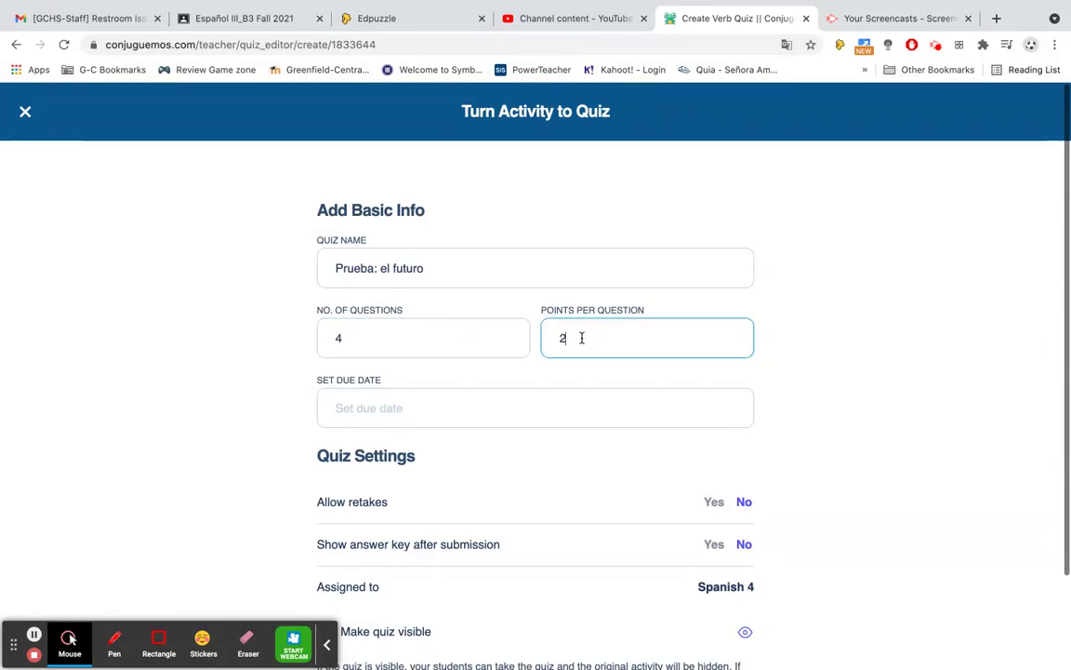
scroll(586, 470, down, 2)
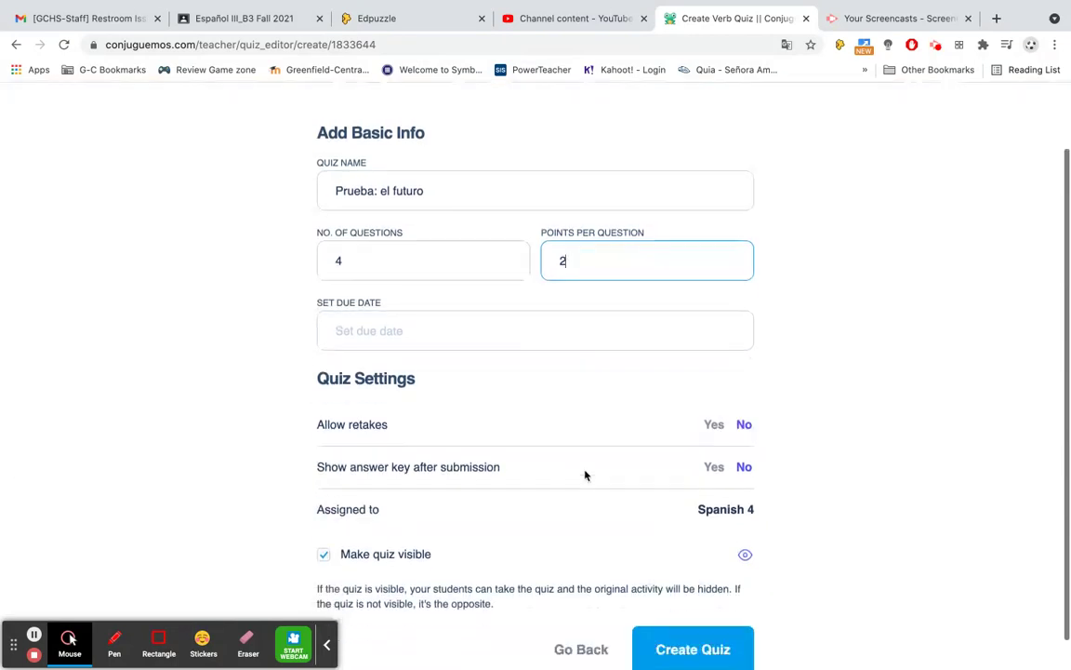
click(516, 331)
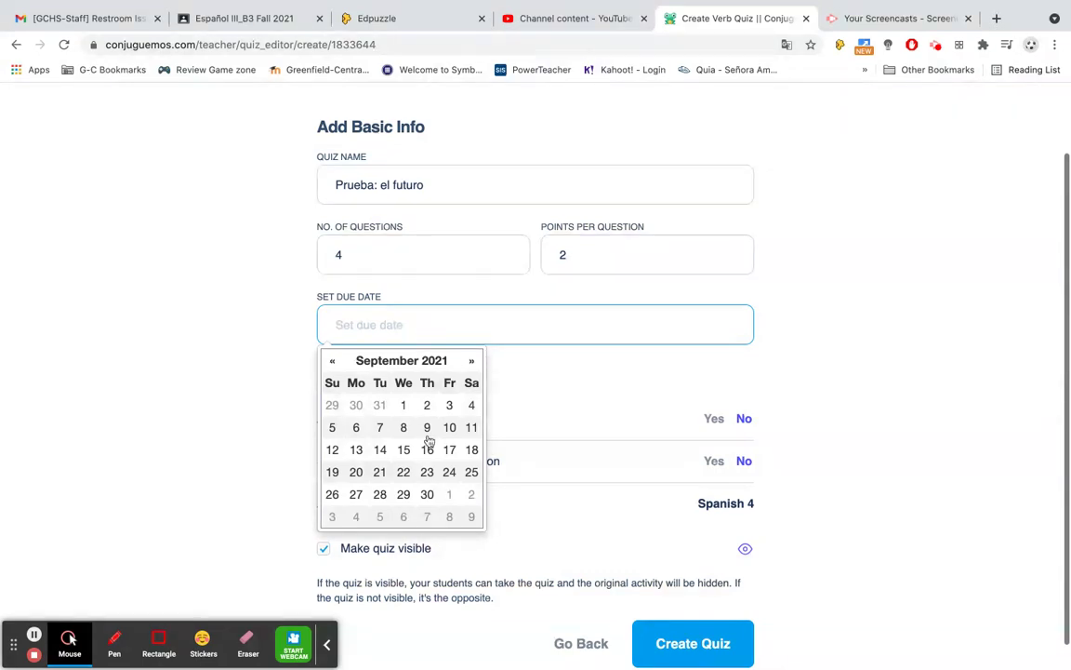
- Set the due date to September 30, untick quiz visibility, and create the quiz
click(426, 494)
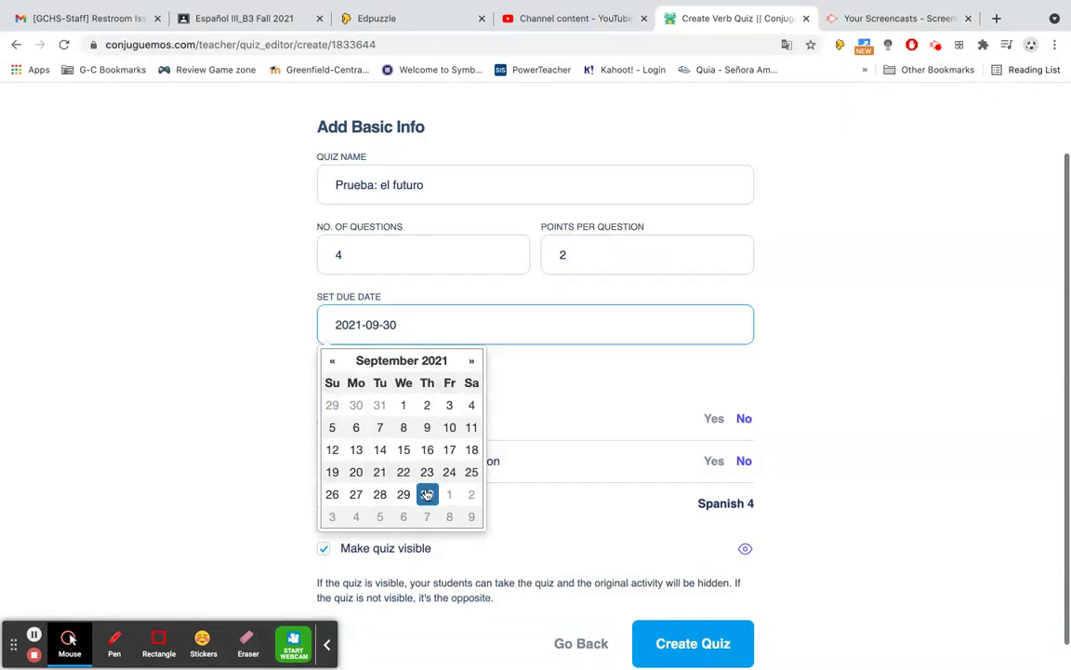
click(173, 459)
scroll(535, 514, down, 1)
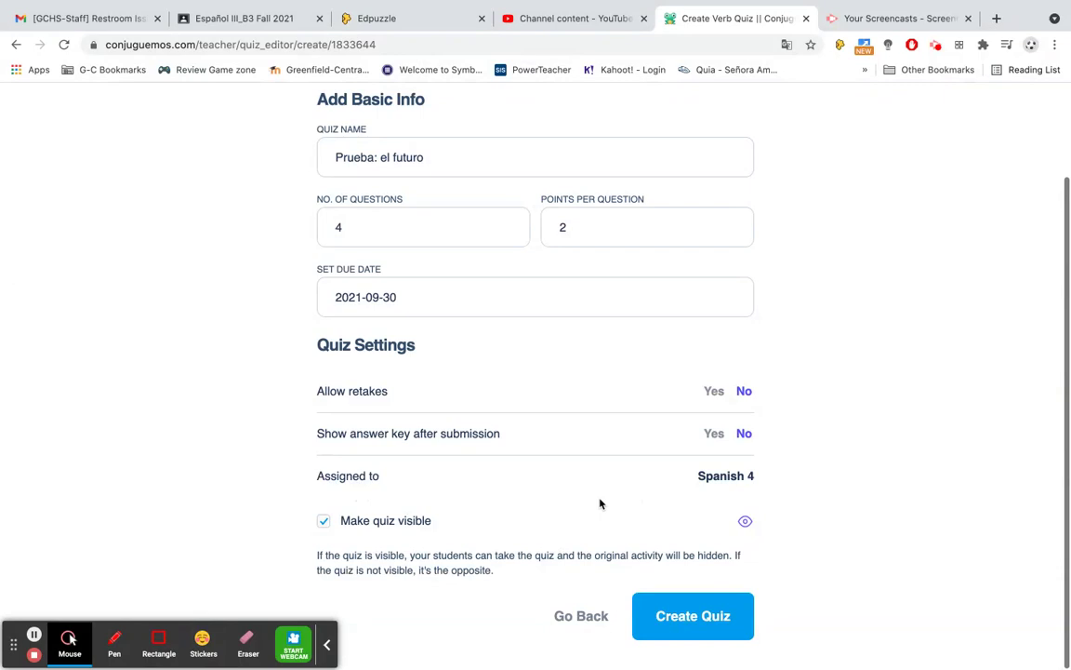
click(323, 523)
click(659, 626)
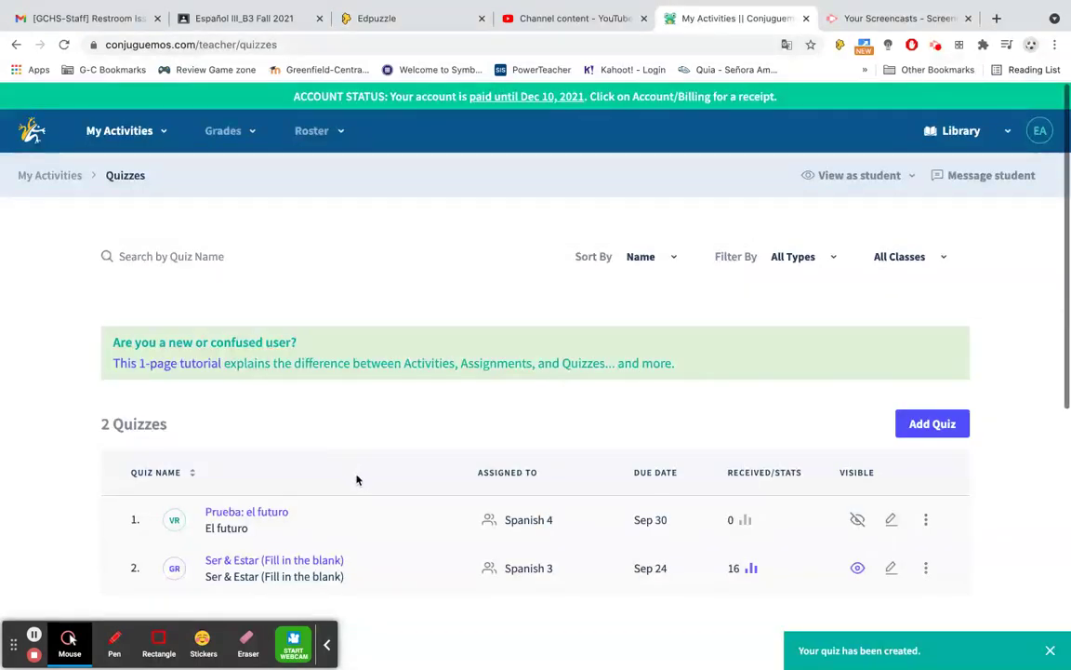
- Scroll through the Quizzes list to check the new hidden 'Prueba: el futuro' quiz
scroll(356, 479, down, 2)
scroll(356, 479, up, 2)
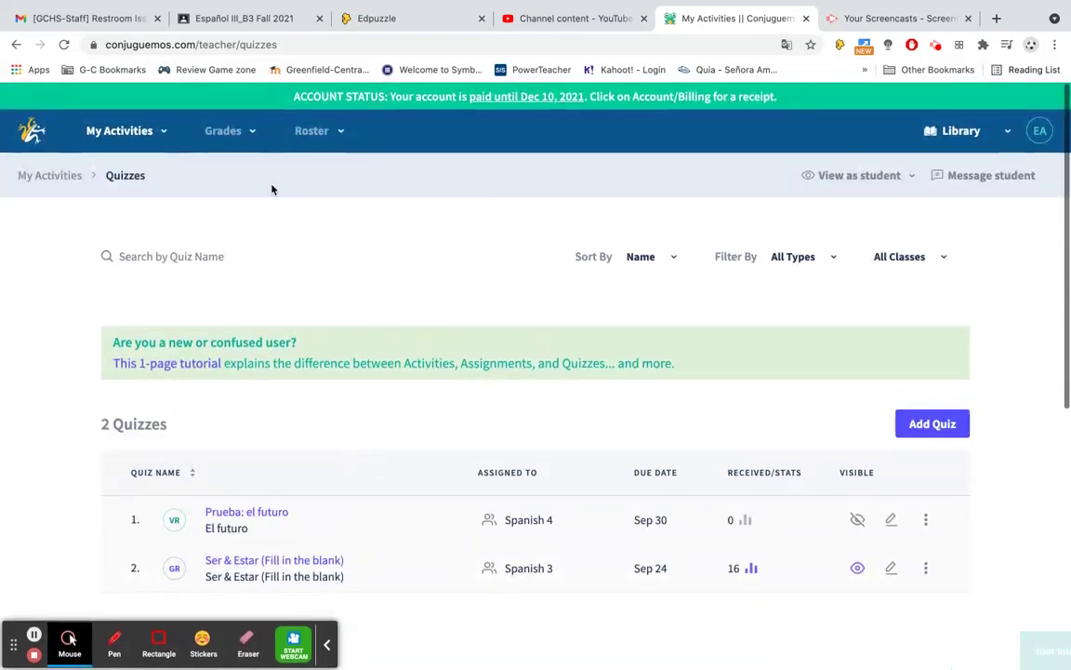
scroll(344, 450, down, 1)
scroll(344, 450, down, 2)
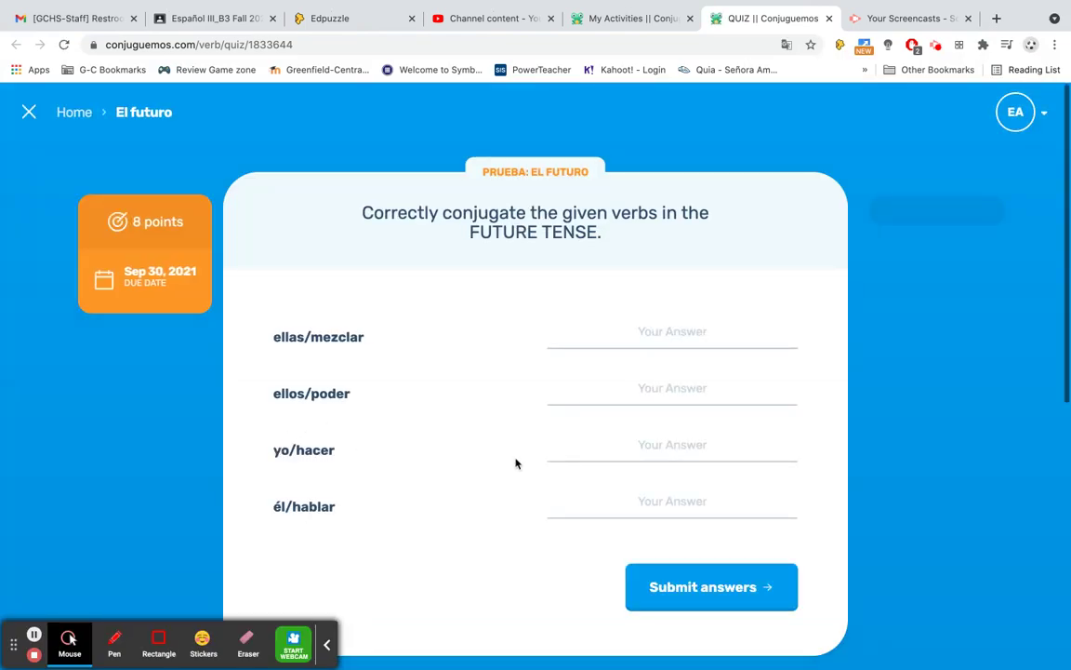
- Answer the ellas/mezclar item with 'mezclarán', correcting a typo
scroll(516, 462, down, 1)
scroll(516, 462, up, 1)
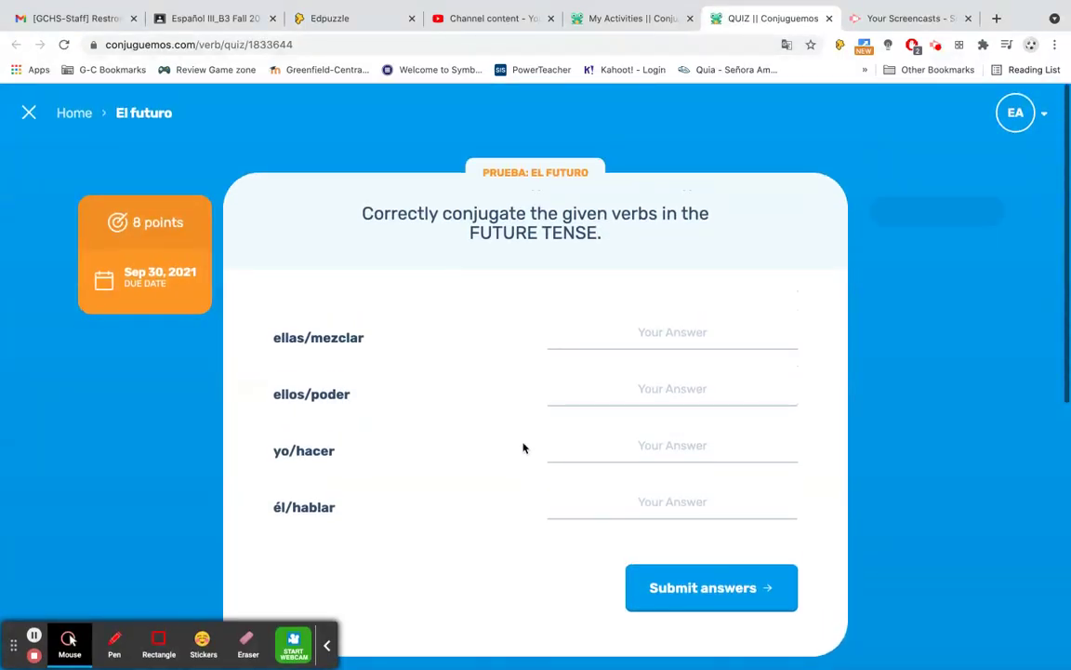
click(661, 331)
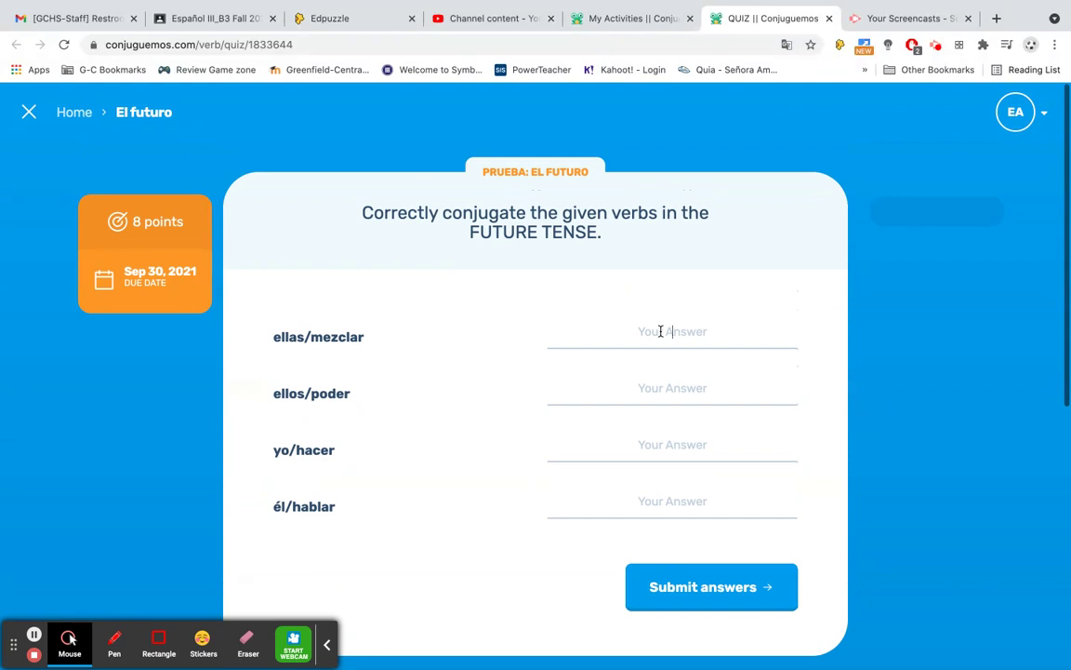
text(mezclar)
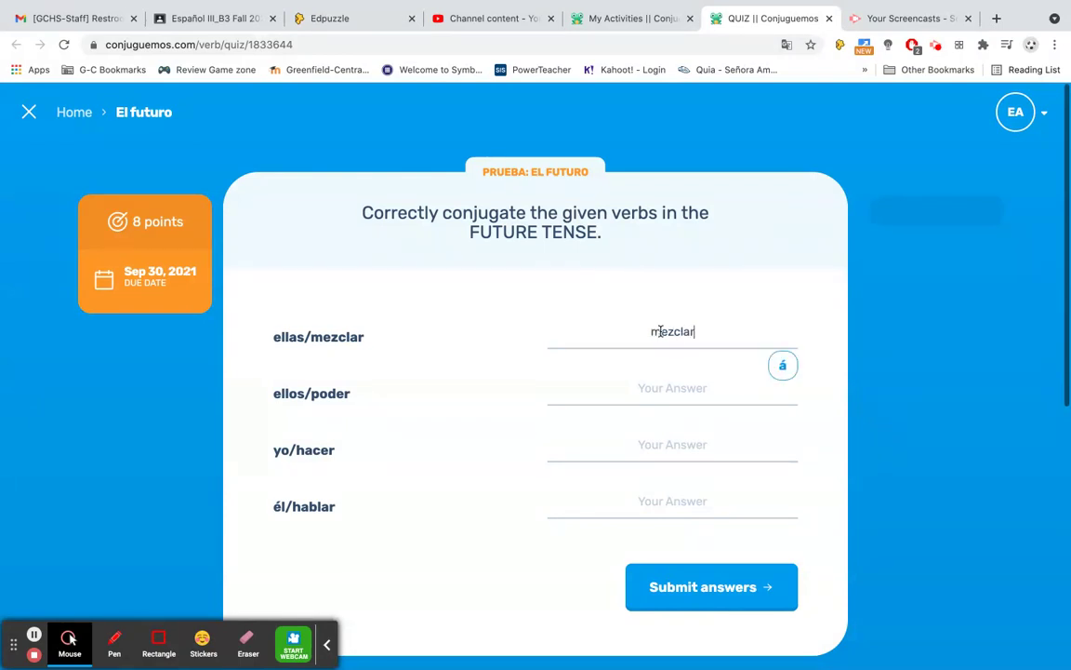
text(án)
key(Tab)
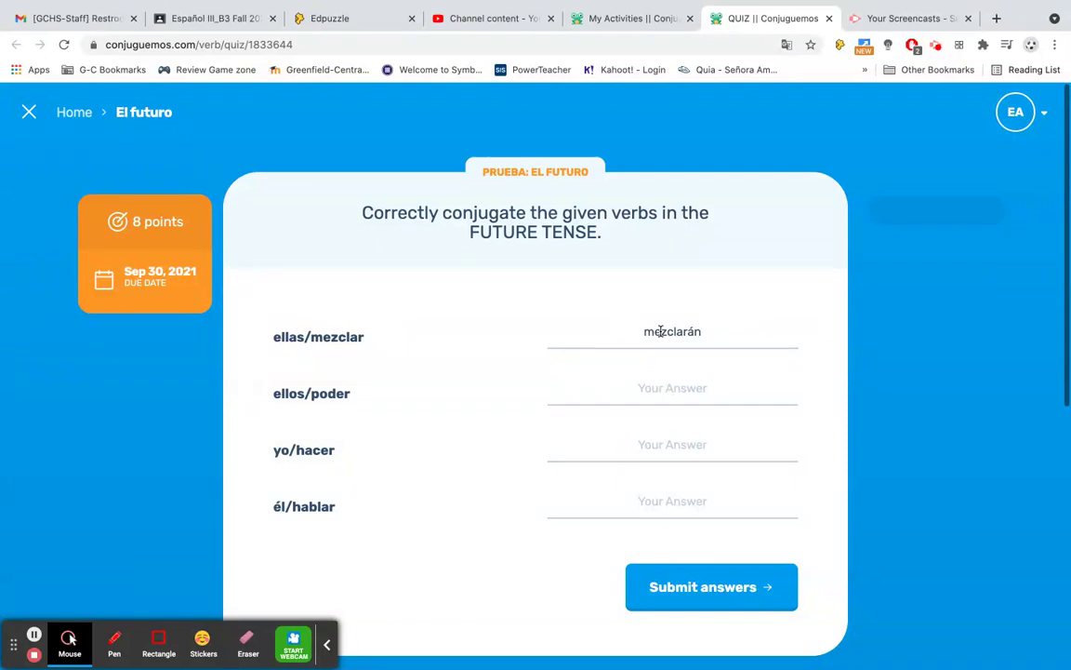
- Answer 'podrán' and 'haré' using the accent helper buttons
text(podra)
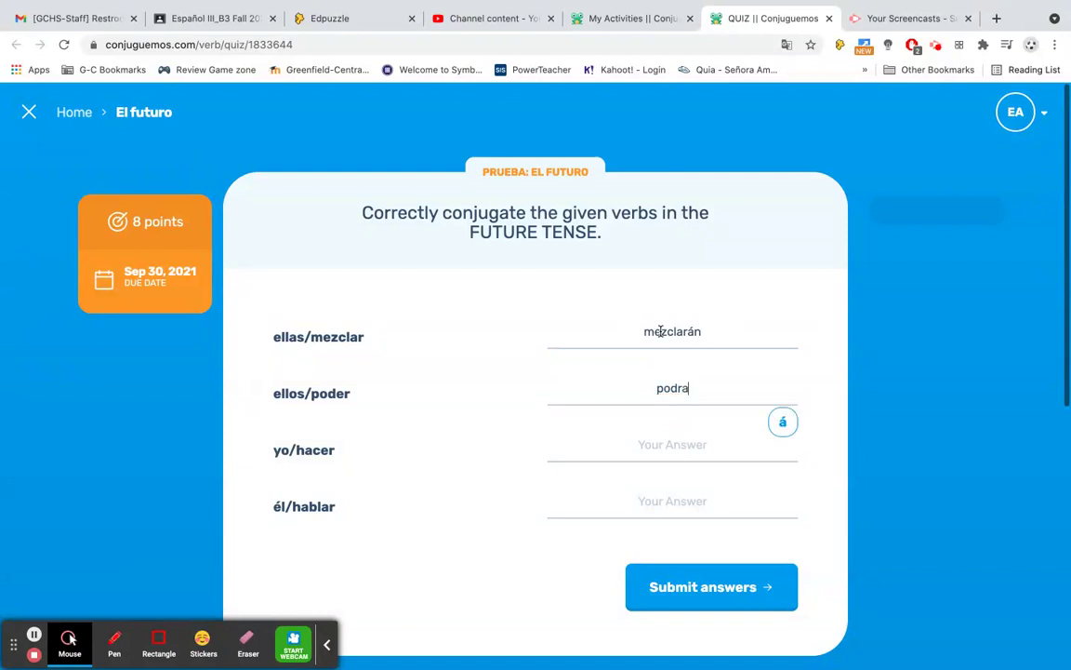
click(786, 426)
text(n)
click(700, 443)
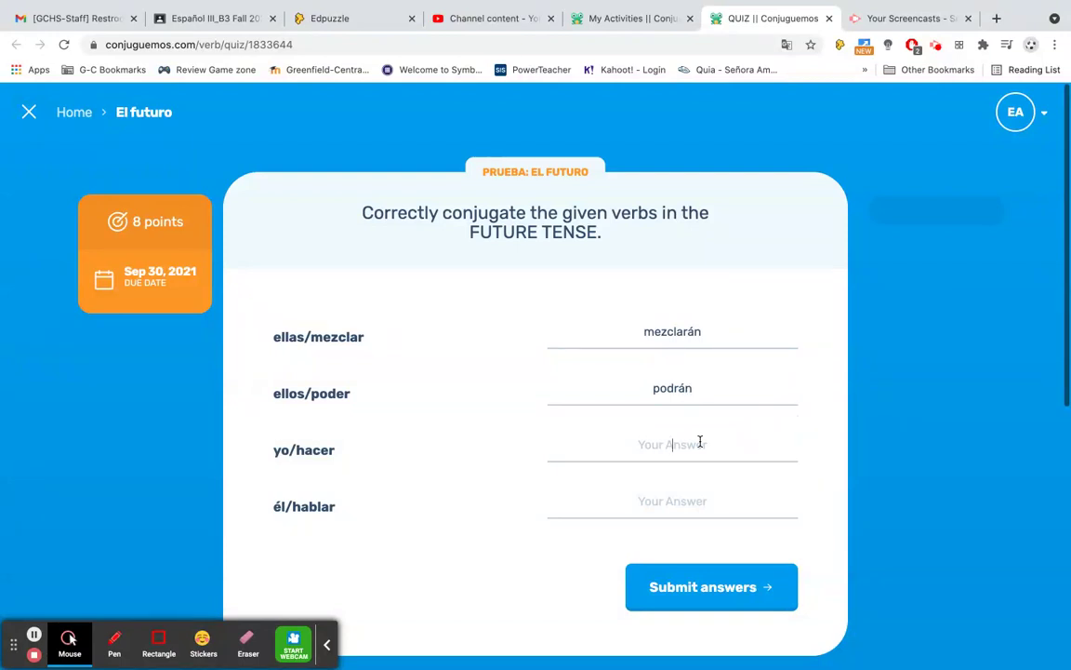
text(hare)
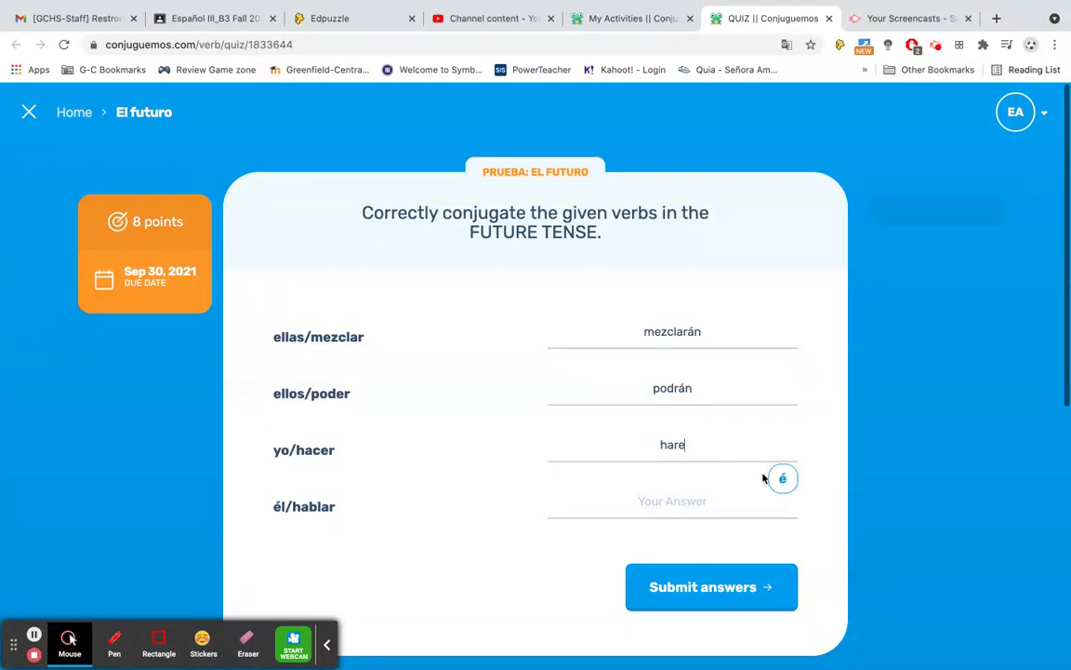
click(780, 478)
- Answer the él/hablar item with 'habla' and submit the answers
click(643, 488)
text(habla)
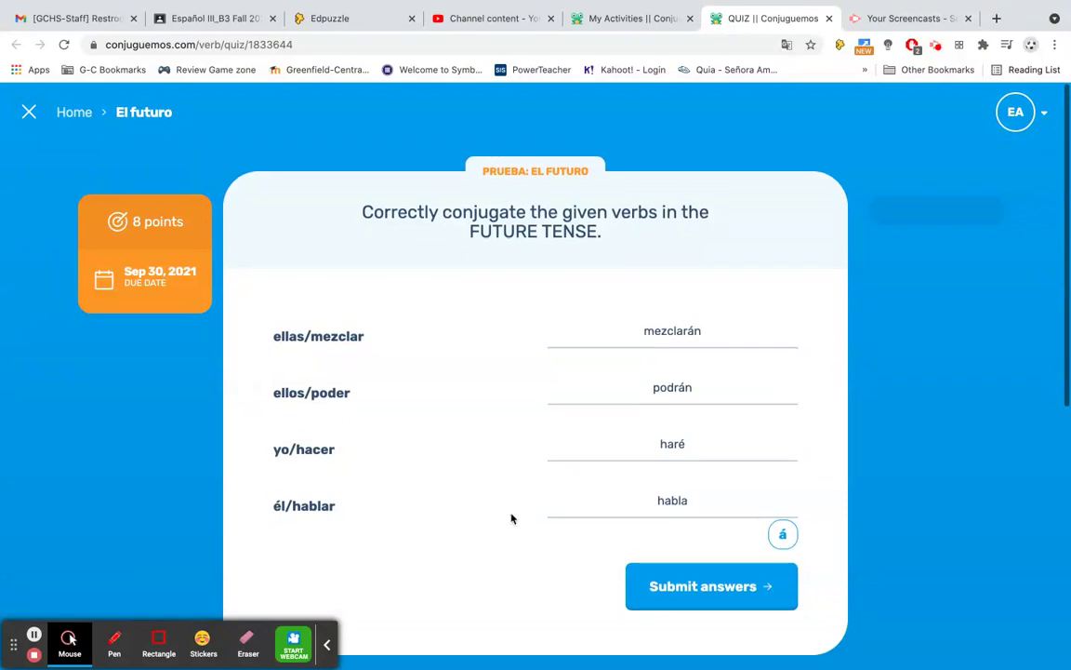
scroll(510, 516, down, 1)
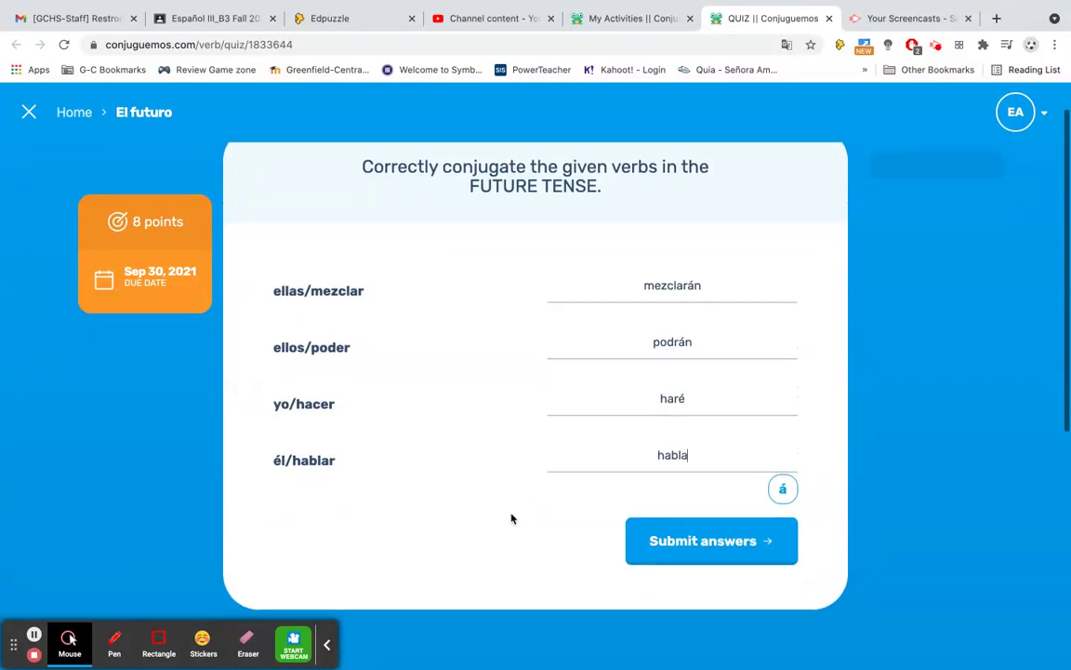
click(675, 551)
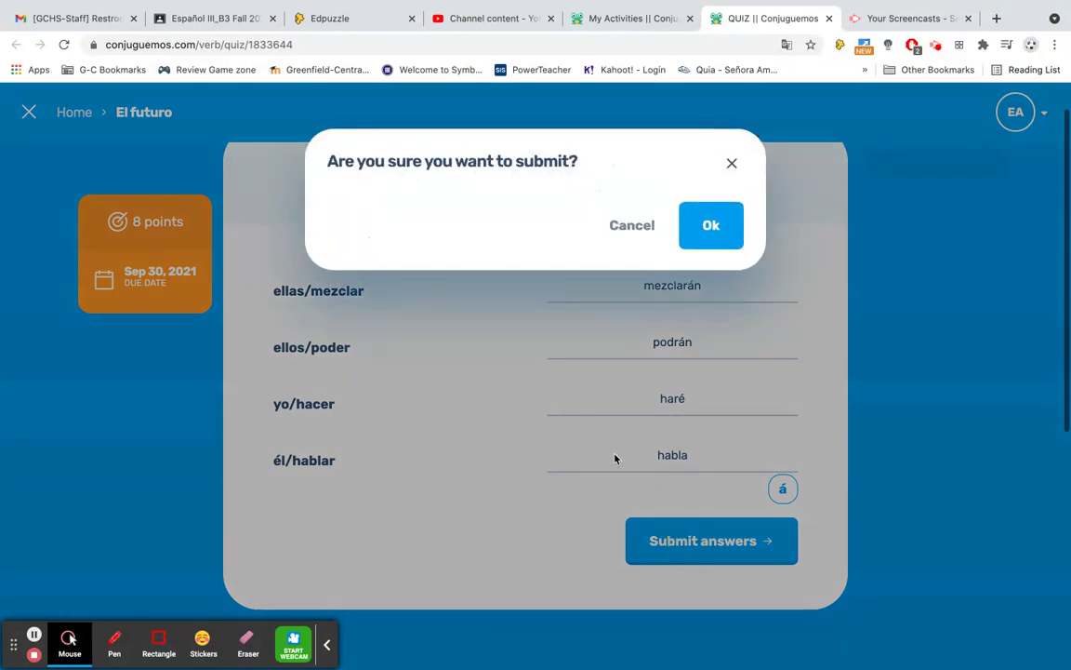
- Confirm submission, dismiss the teacher-account score notice, and exit the quiz preview
click(711, 227)
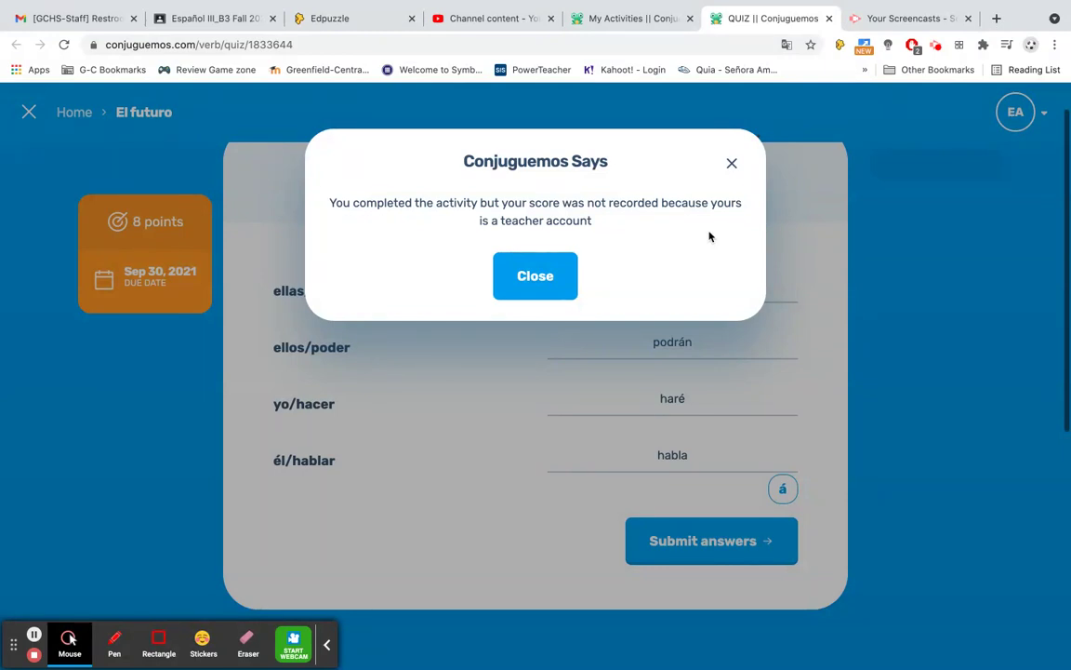
click(534, 279)
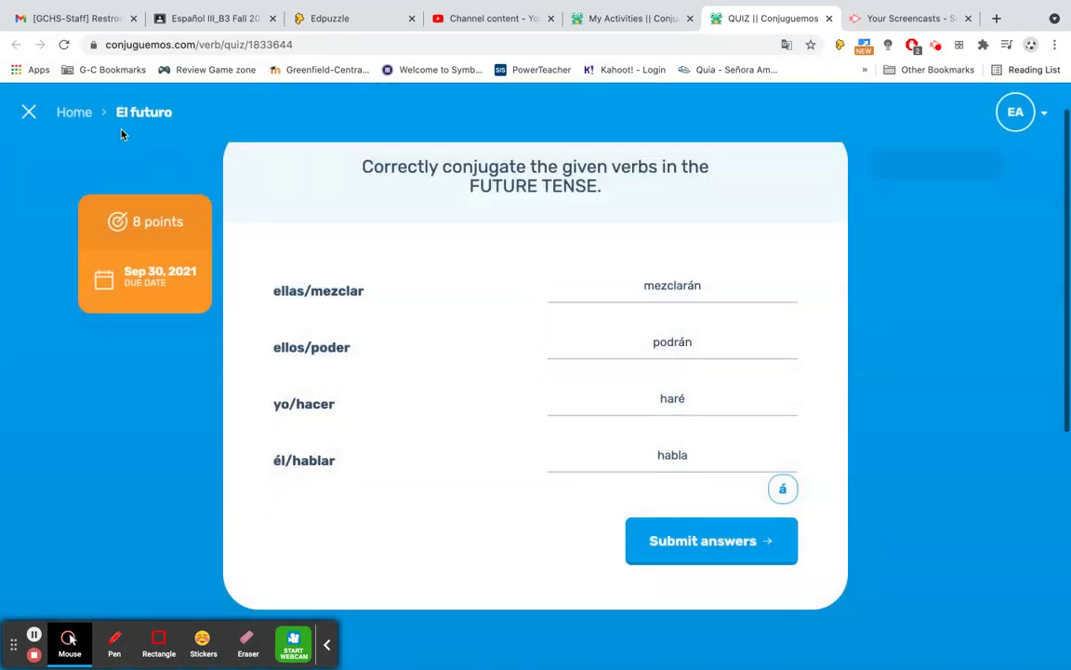
click(28, 113)
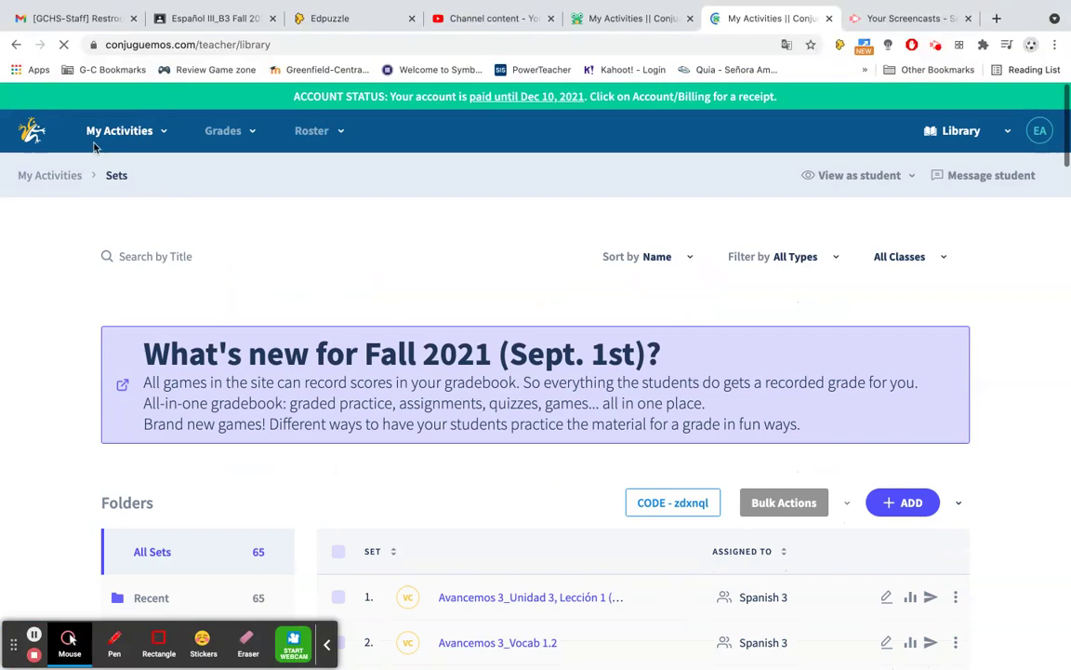
- Go to the Quizzes page via My Activities, then minimize the browser window
click(117, 139)
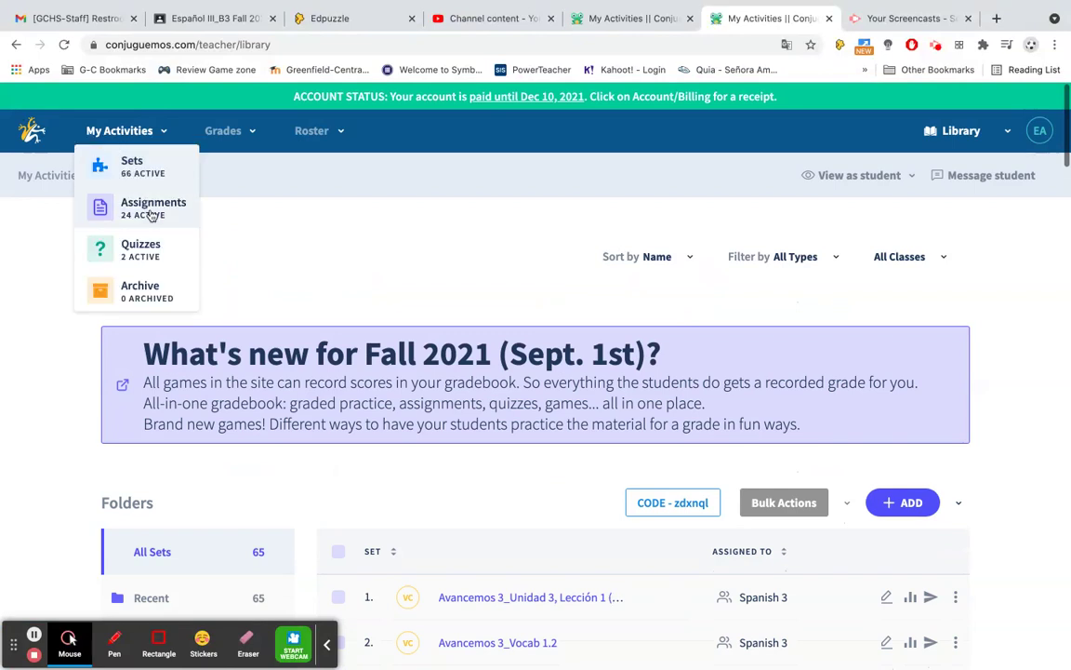
click(154, 253)
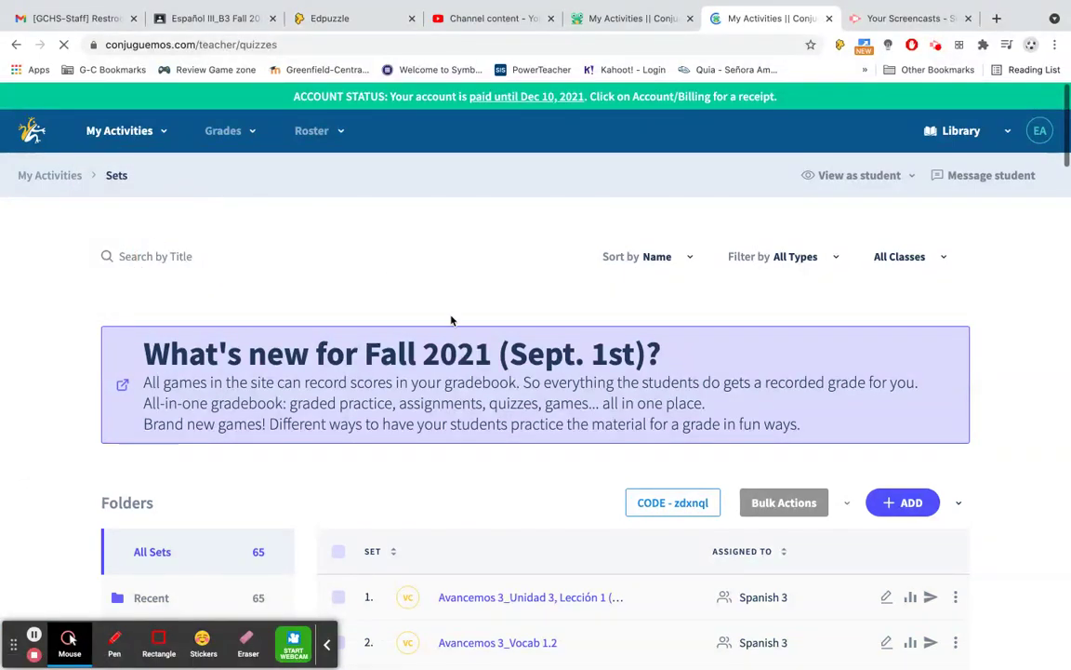
scroll(453, 531, down, 1)
scroll(454, 531, down, 1)
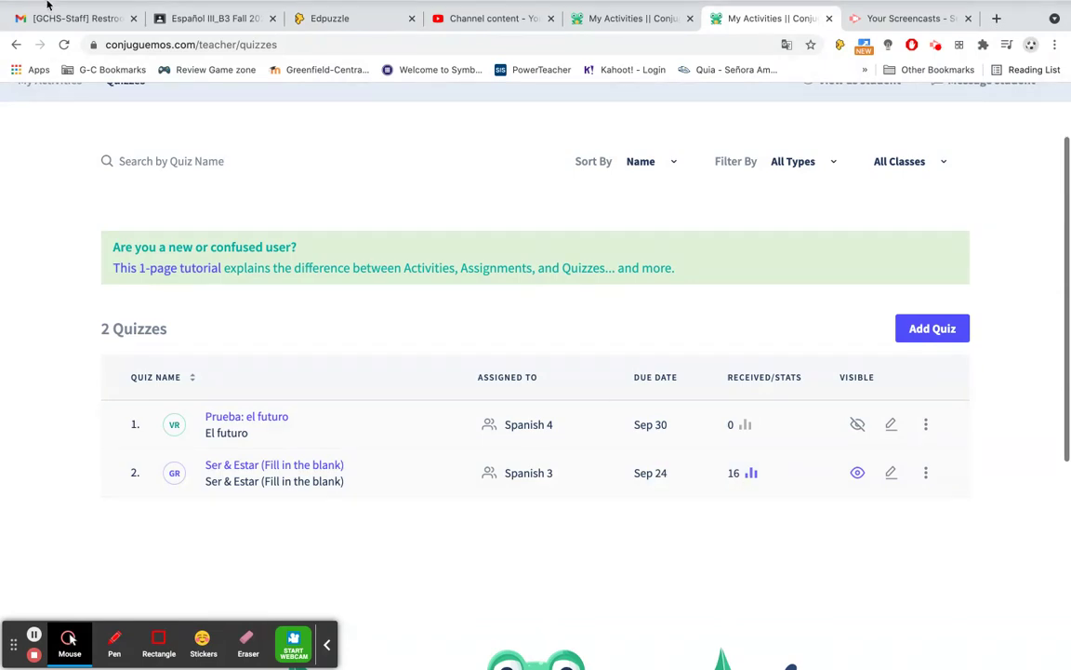
mouse_move(45, 21)
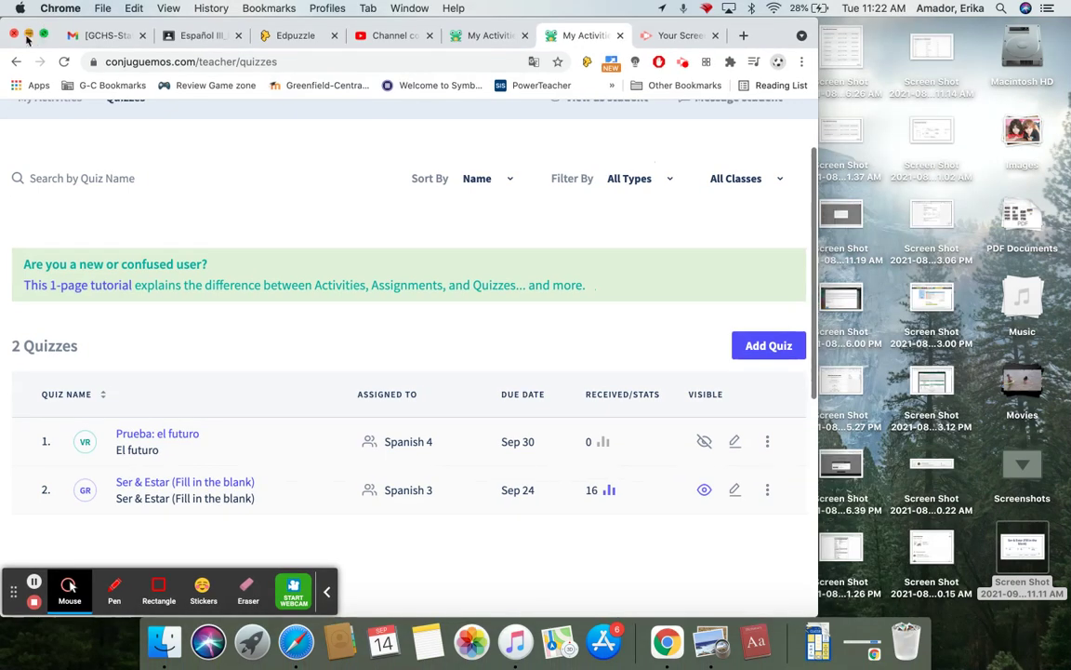
click(28, 35)
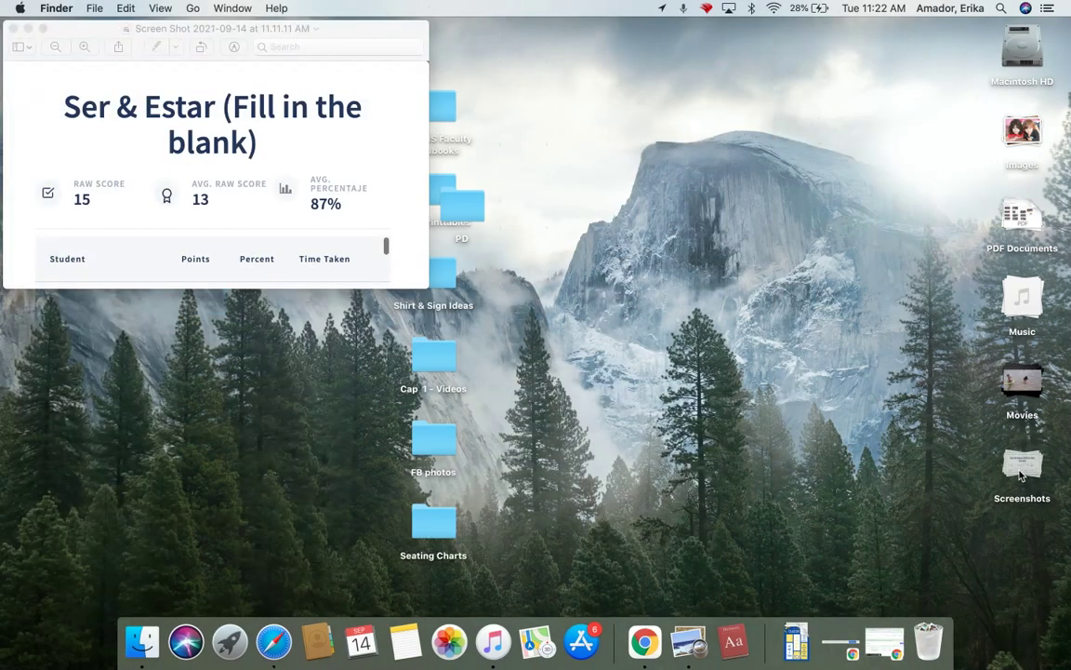
click(37, 28)
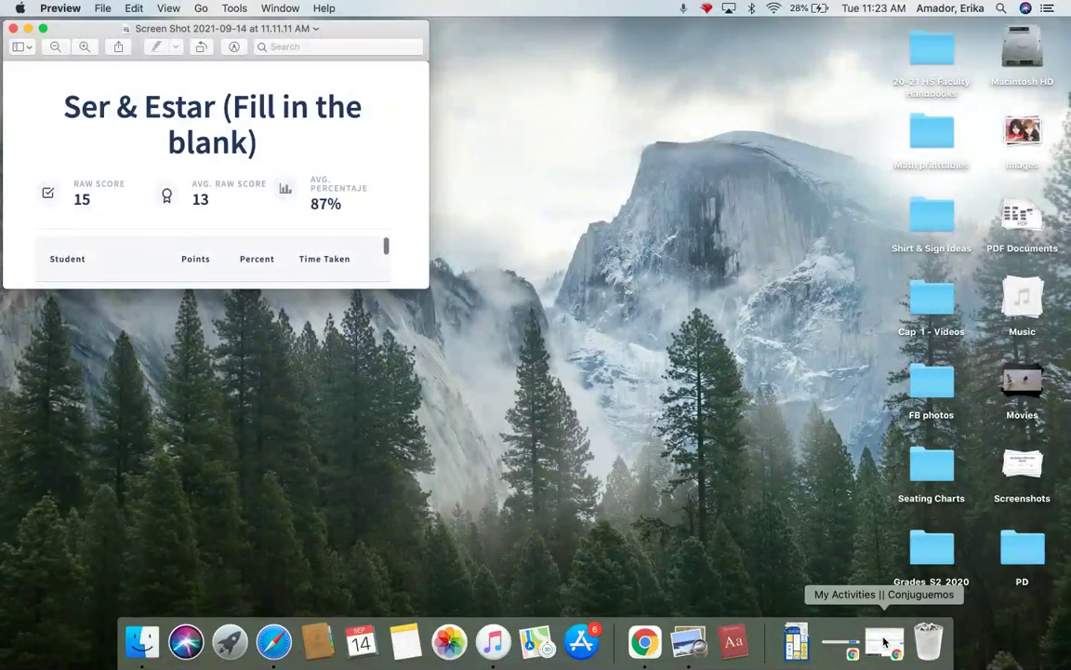
click(885, 642)
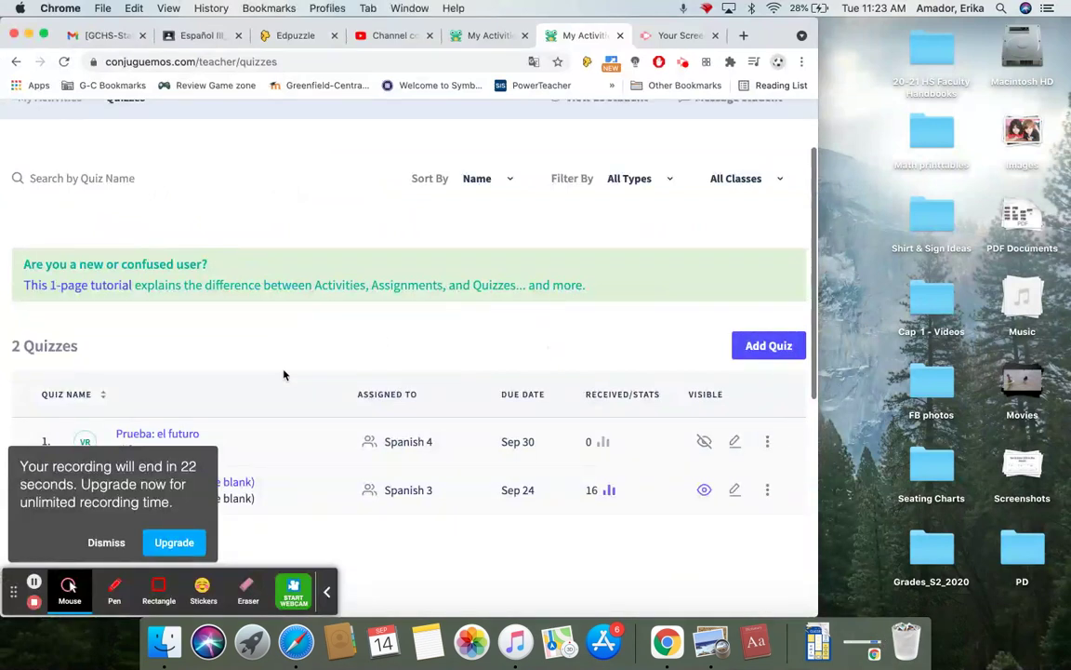
- Dismiss the recording popup and make the browser window full screen
click(100, 542)
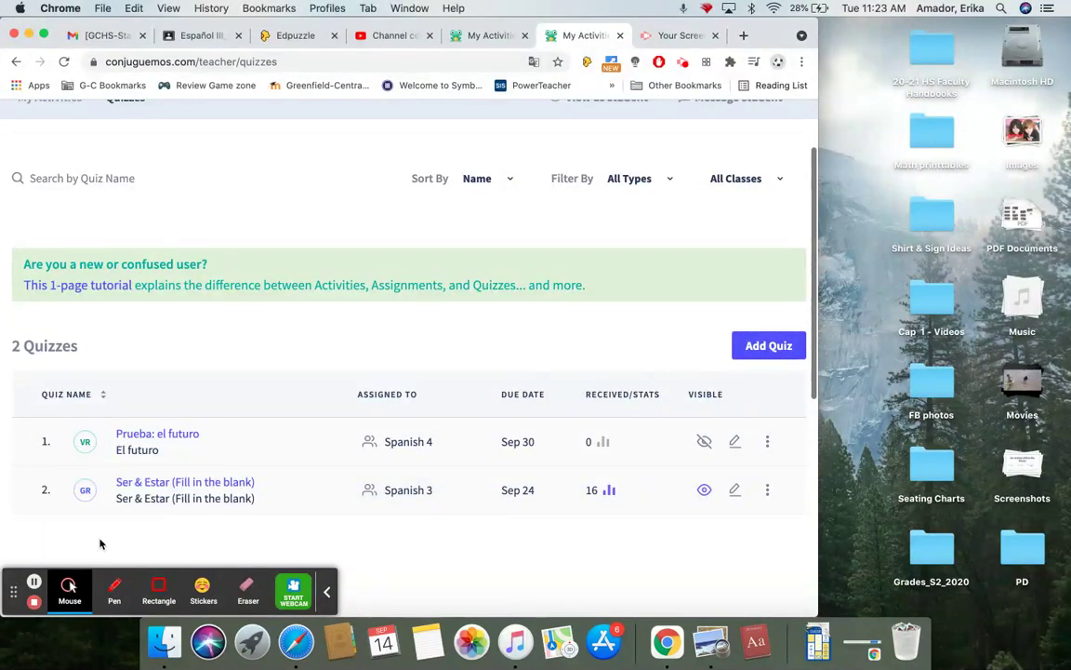
click(44, 36)
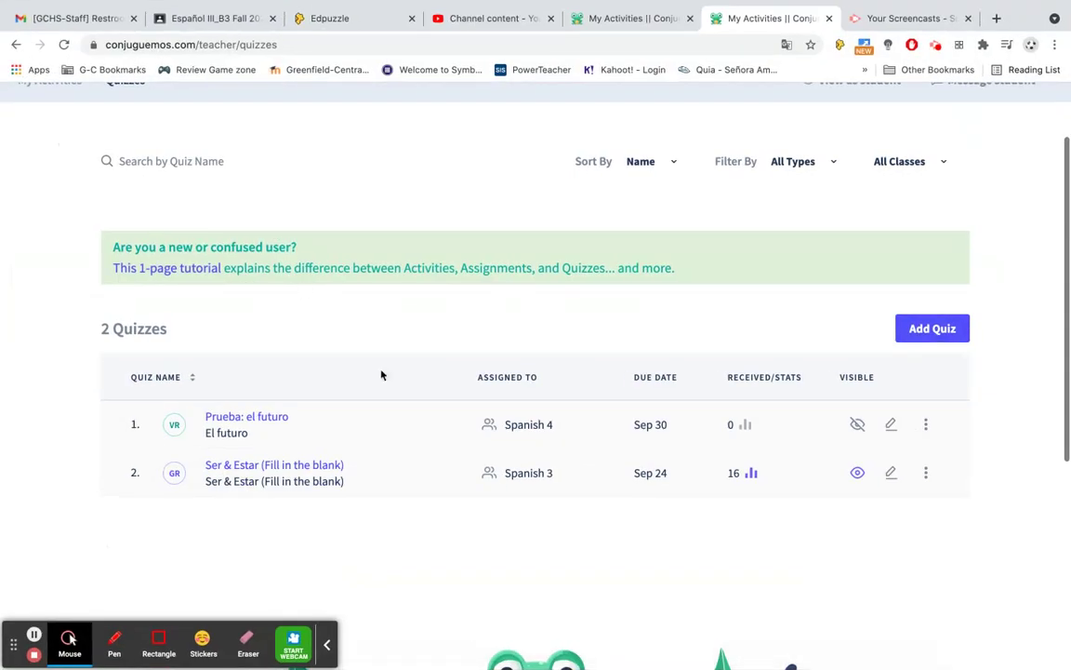